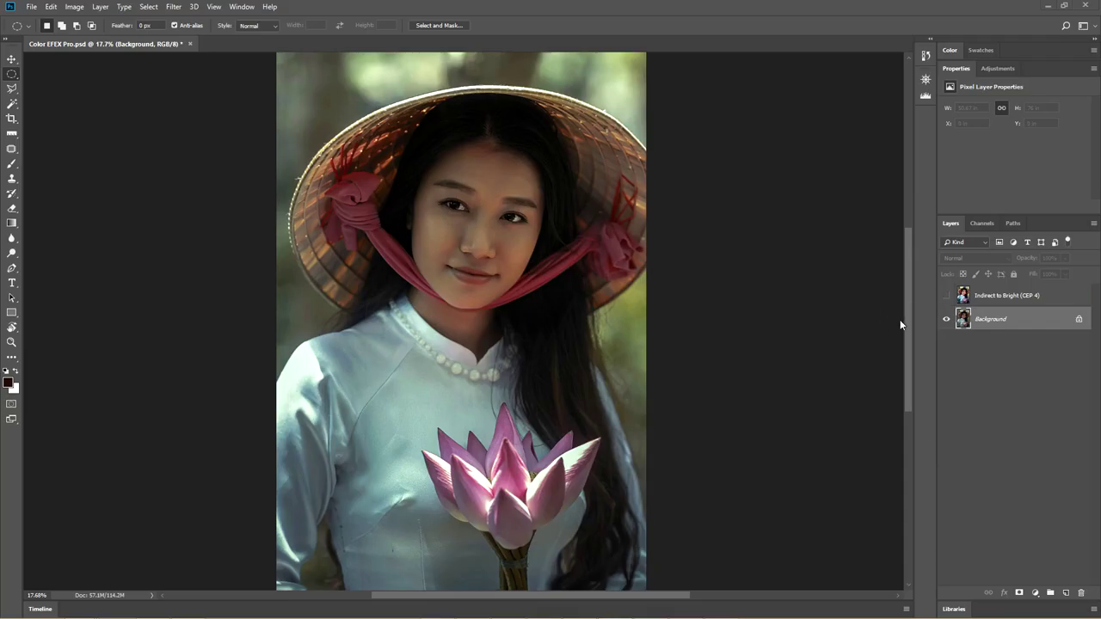
Step: Briefly preview the Indirect to Bright layer, then launch Filter > Nik Collection > Color Efex Pro 4
{"action": "left_click", "coordinate": [946, 296]}
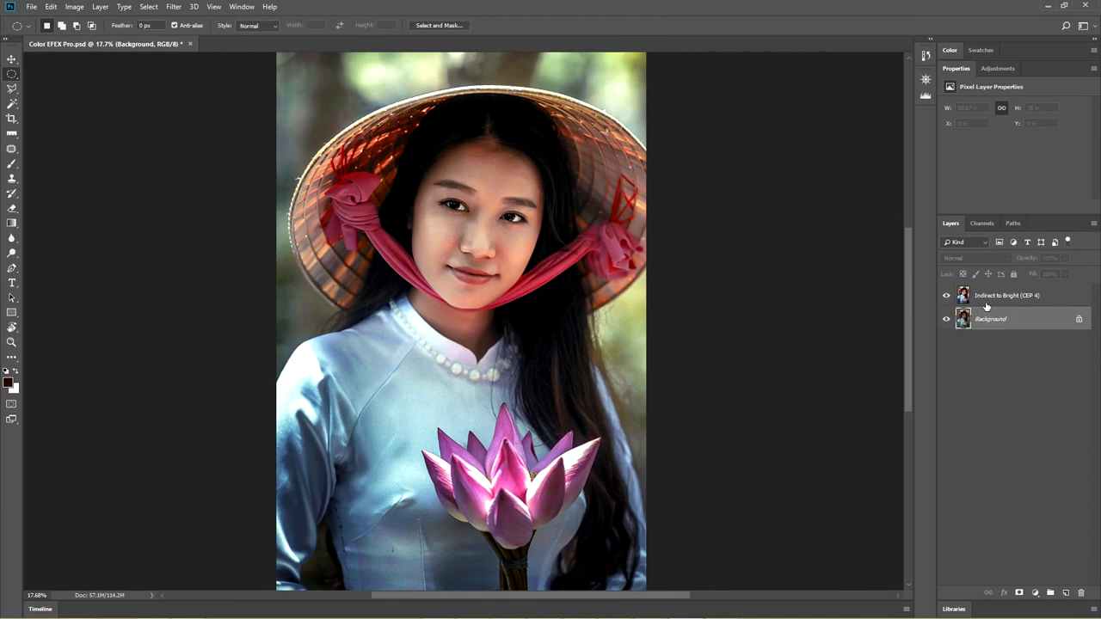
{"action": "left_click", "coordinate": [946, 295]}
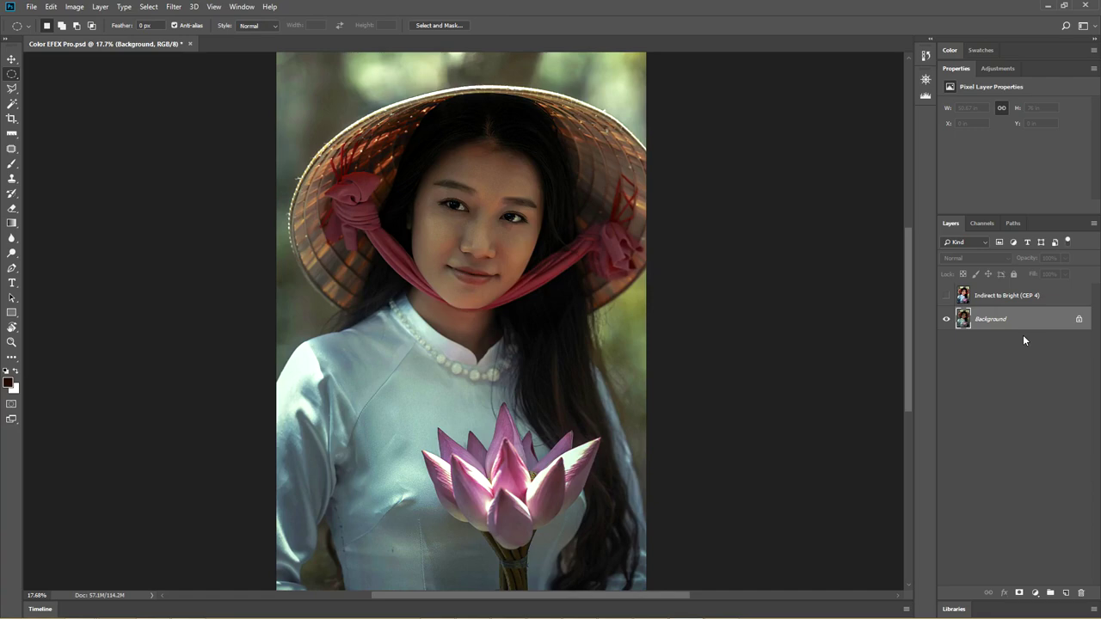
{"action": "left_click", "coordinate": [172, 8]}
{"action": "mouse_move", "coordinate": [203, 260]}
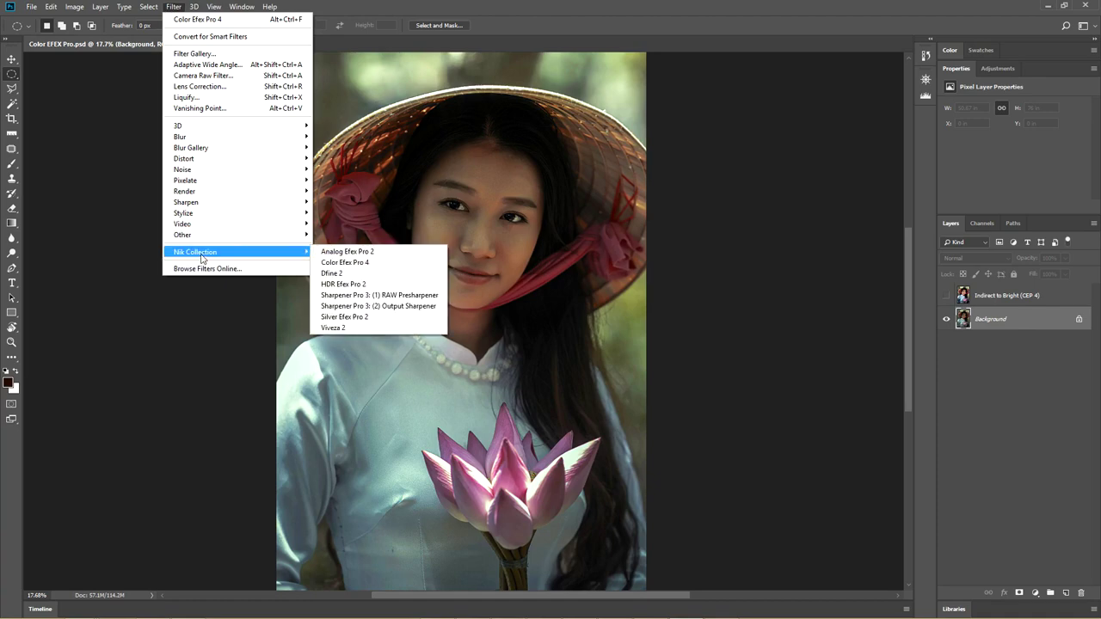
{"action": "left_click", "coordinate": [369, 264]}
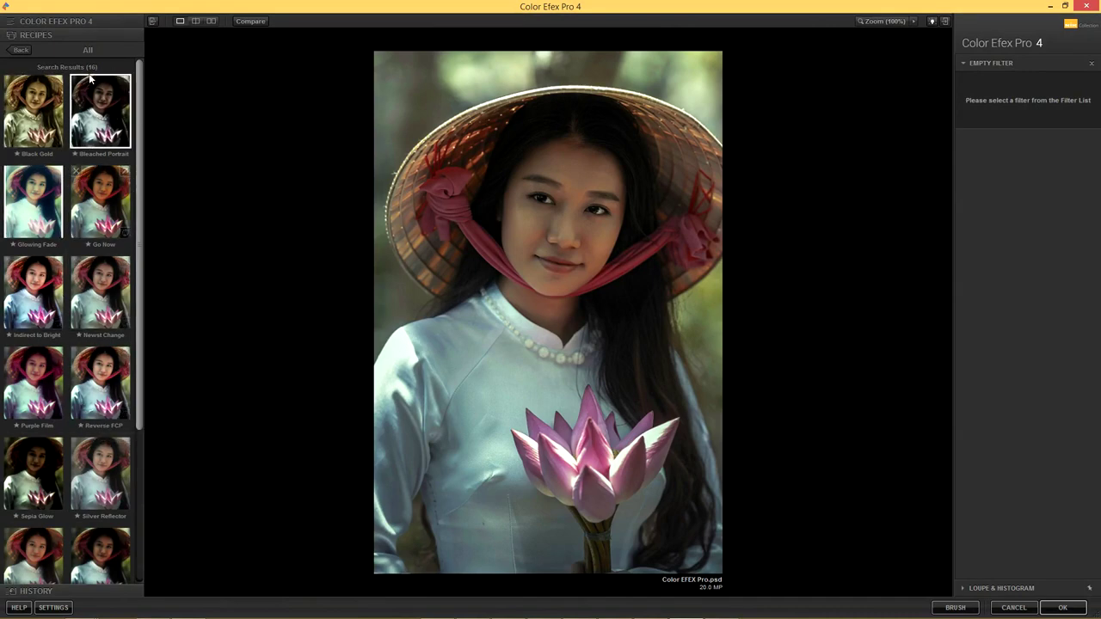
Step: Leave Recipes for the full filter list and add Pro Contrast to the portrait
{"action": "left_click", "coordinate": [83, 23]}
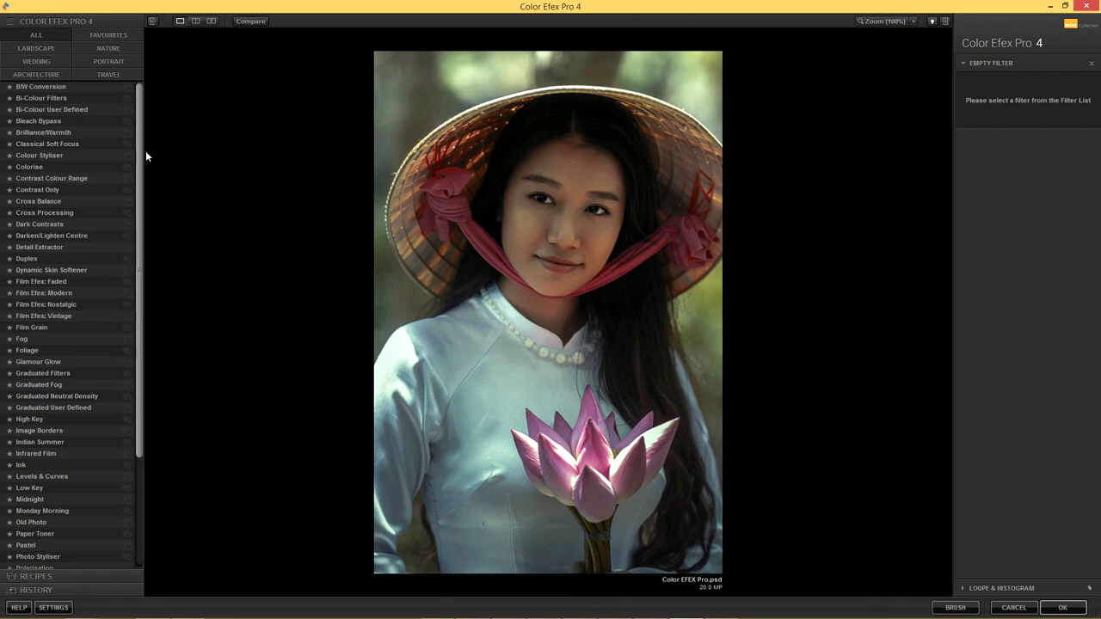
{"action": "scroll", "coordinate": [140, 169], "scroll_direction": "down", "scroll_amount": 4}
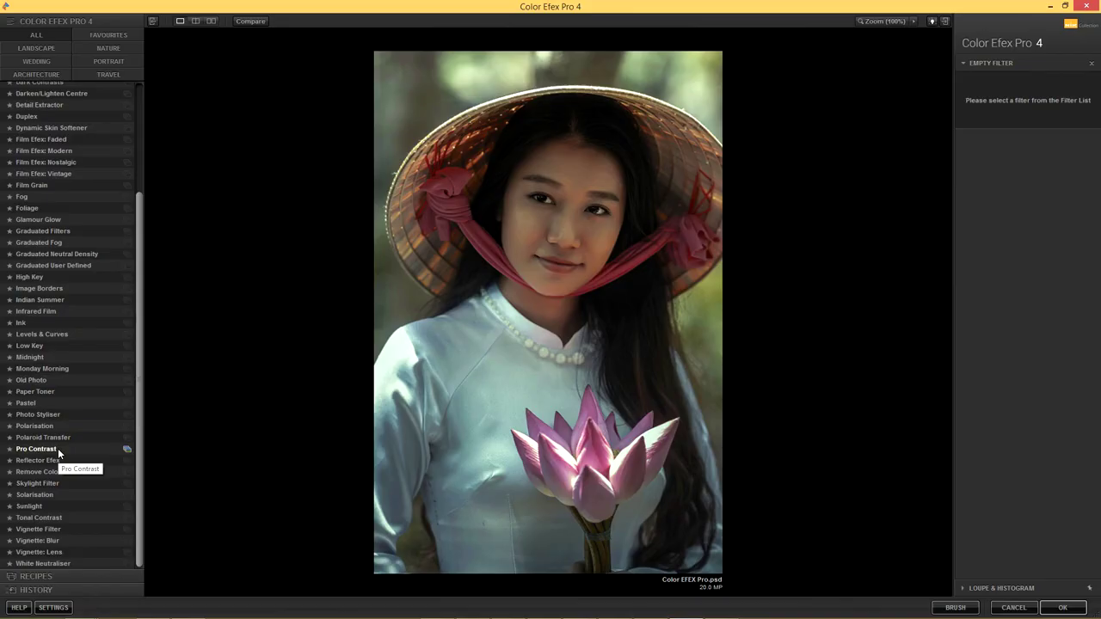
{"action": "left_click", "coordinate": [354, 207]}
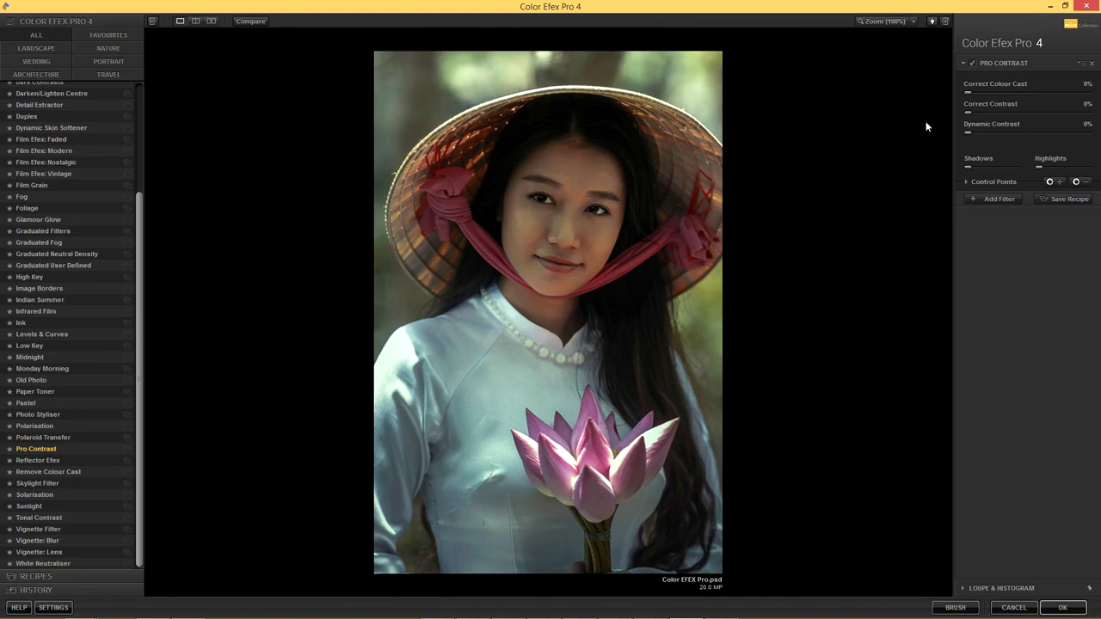
Step: Apply Reset Filter (delete CPs) to Pro Contrast so all sliders read 0%
{"action": "left_click", "coordinate": [1081, 64]}
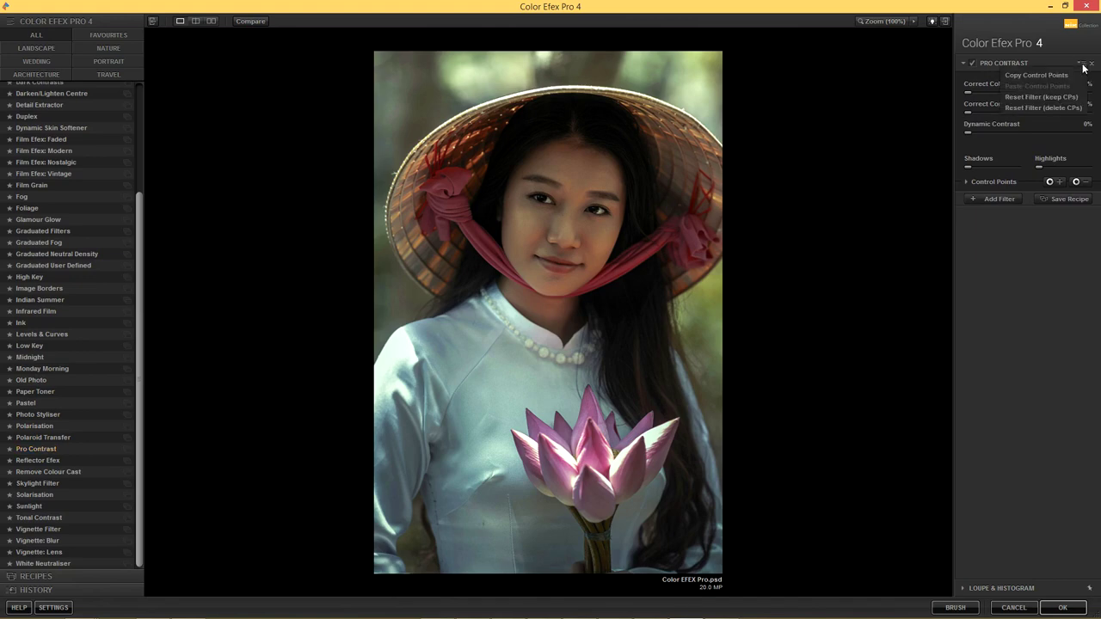
{"action": "left_click", "coordinate": [1038, 106]}
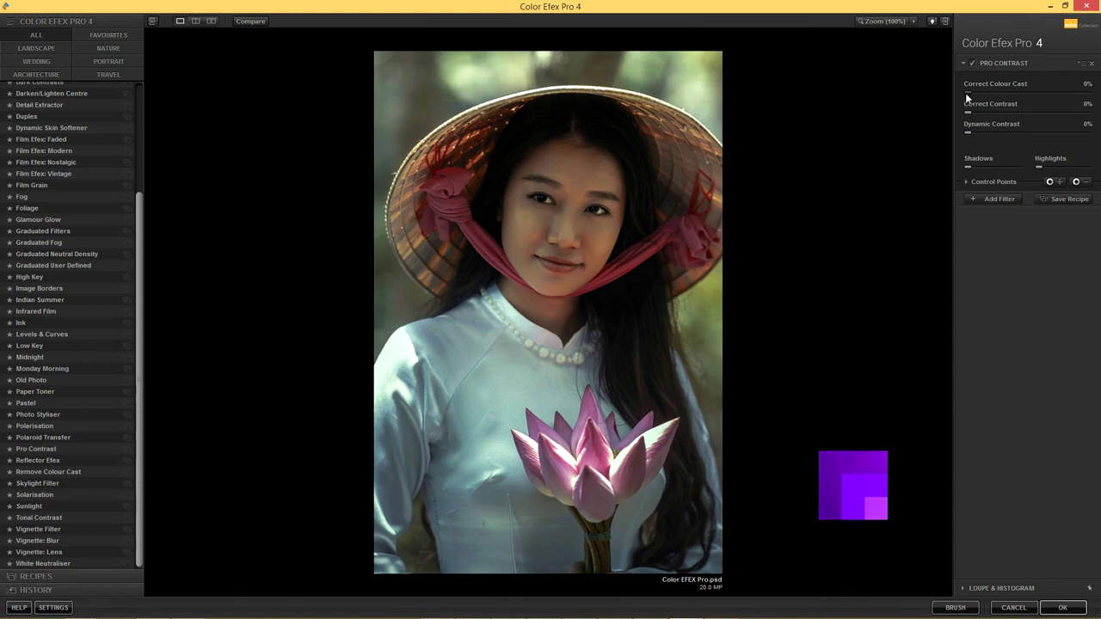
Step: Set Correct Colour Cast to 55%, Correct Contrast to 26% and Dynamic Contrast to 71%
{"action": "left_click_drag", "start_coordinate": [966, 97], "coordinate": [1010, 97]}
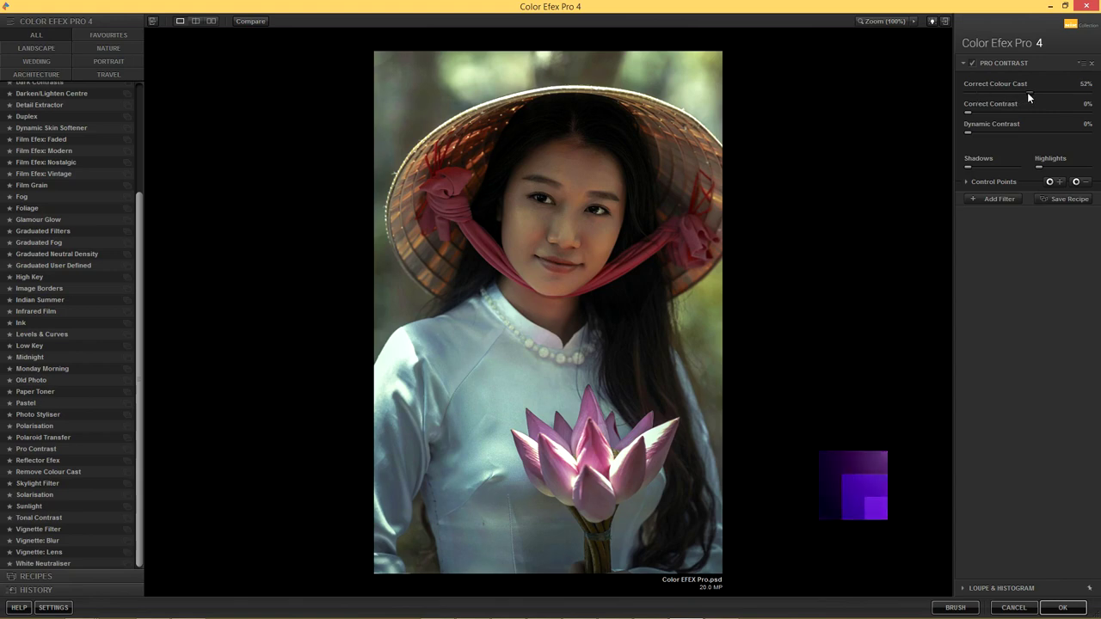
{"action": "left_click_drag", "start_coordinate": [1027, 93], "coordinate": [1099, 90]}
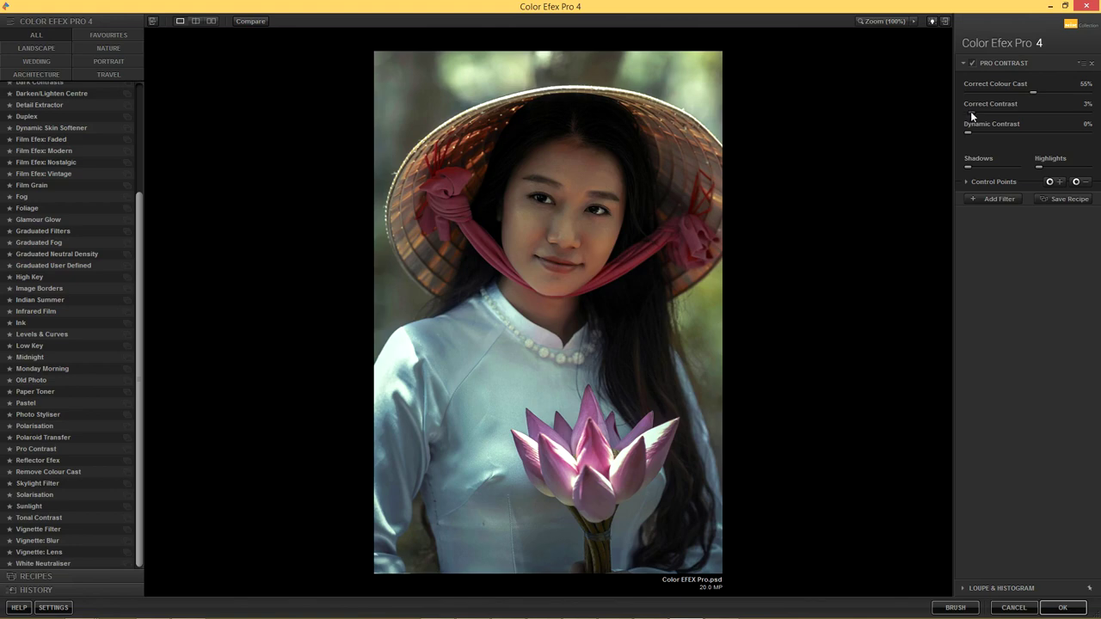
{"action": "left_click_drag", "start_coordinate": [991, 112], "coordinate": [1063, 139]}
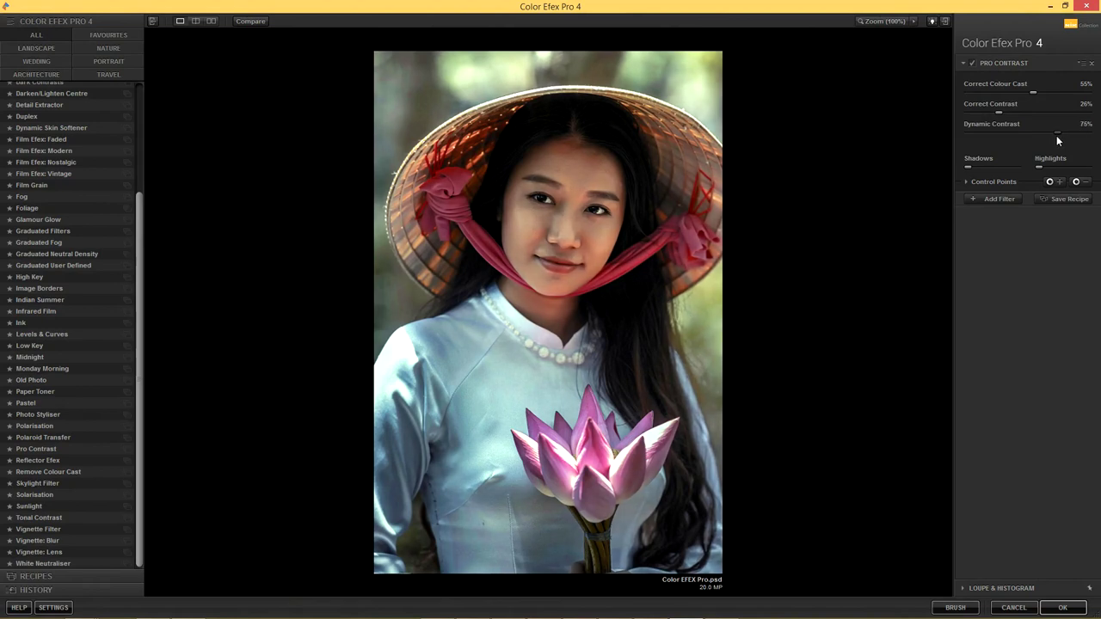
{"action": "left_click_drag", "start_coordinate": [1055, 135], "coordinate": [1051, 135]}
Step: Toggle Pro Contrast off and on repeatedly to compare before and after
{"action": "left_click", "coordinate": [971, 63]}
{"action": "left_click", "coordinate": [970, 63]}
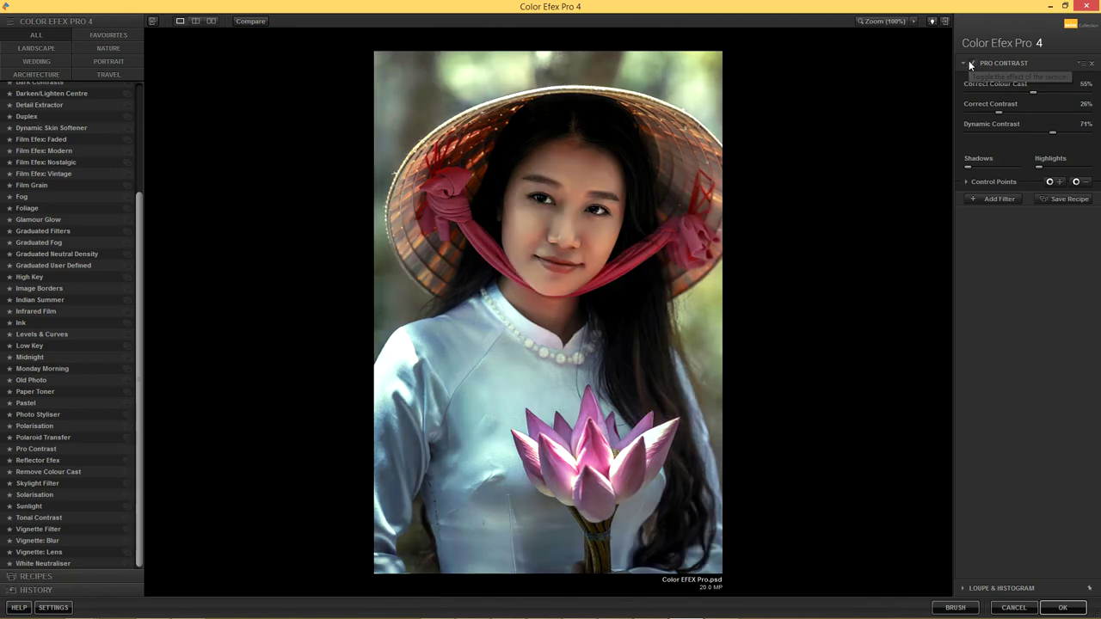
{"action": "left_click", "coordinate": [971, 62]}
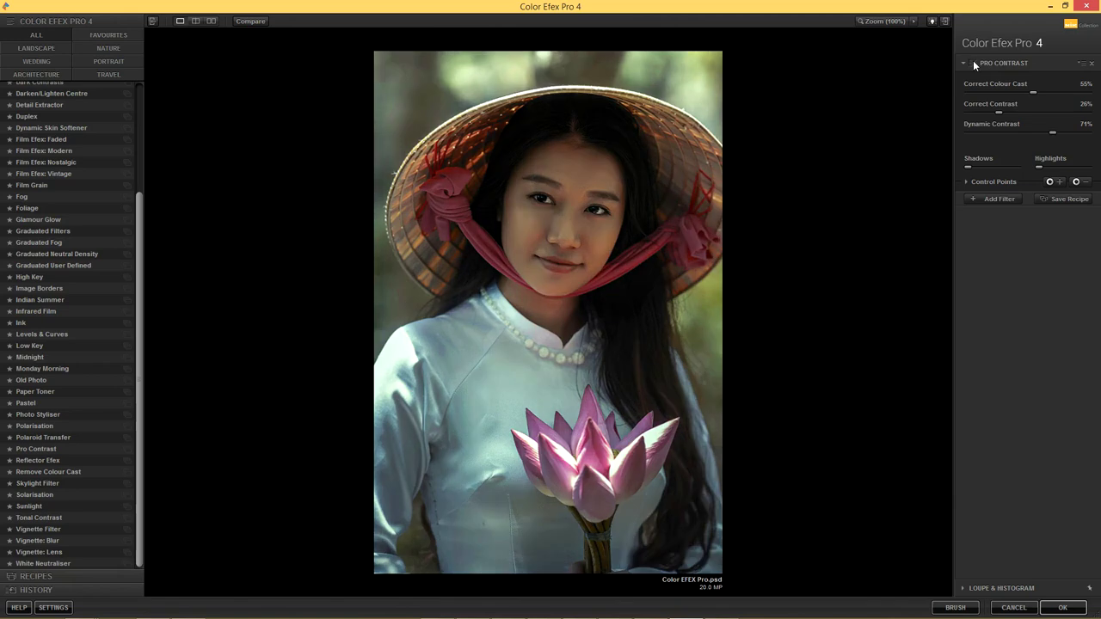
{"action": "left_click", "coordinate": [972, 63]}
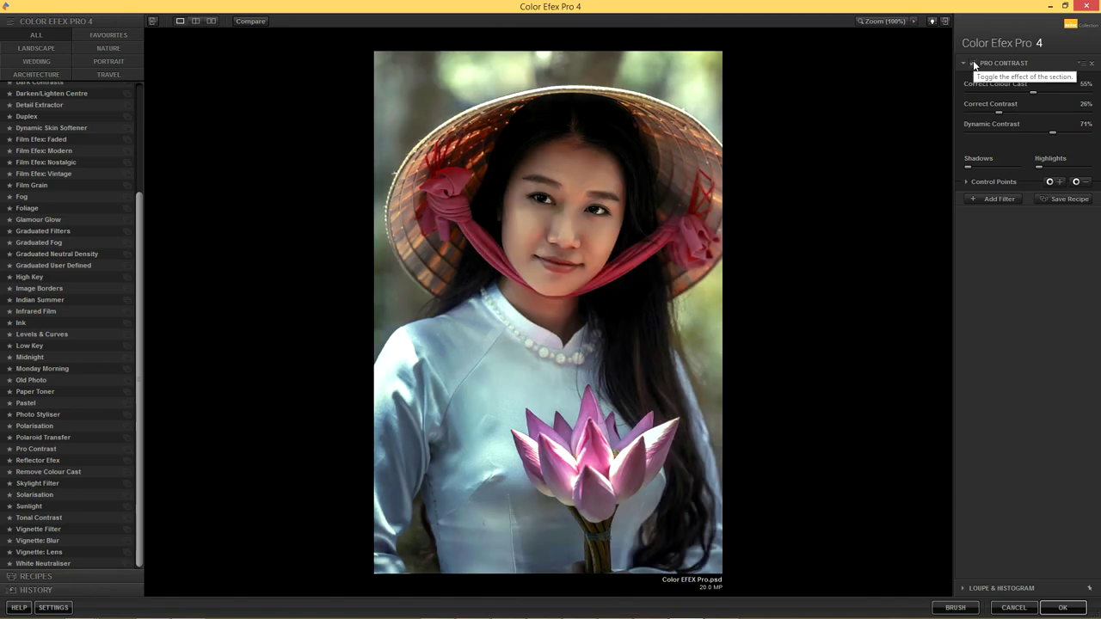
{"action": "left_click", "coordinate": [973, 63]}
{"action": "left_click", "coordinate": [973, 62]}
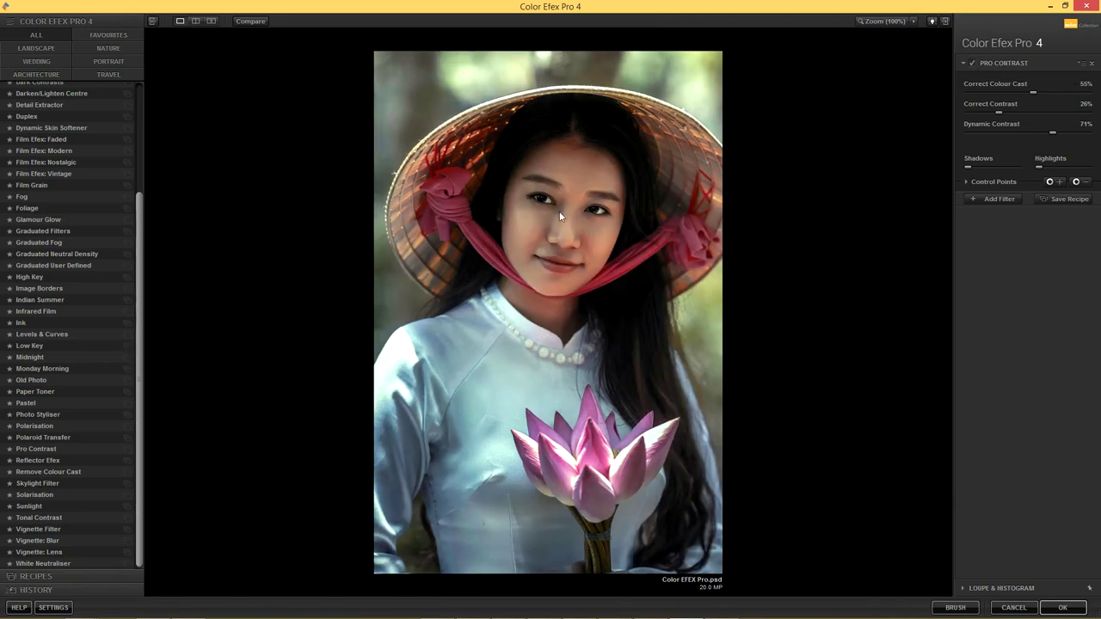
{"action": "left_click", "coordinate": [971, 63]}
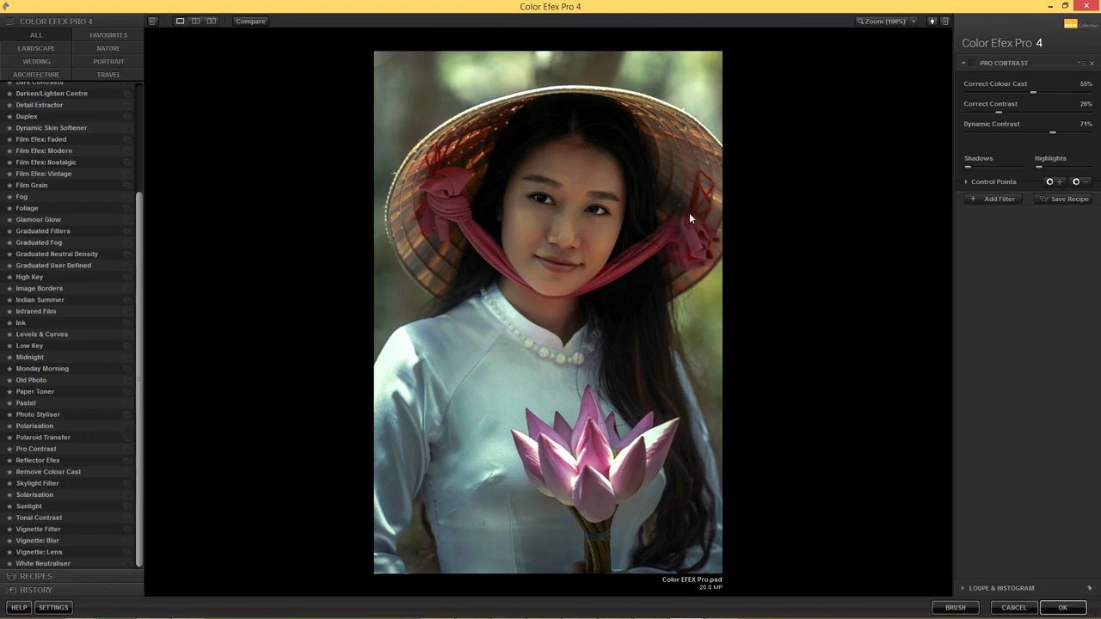
{"action": "left_click", "coordinate": [971, 63]}
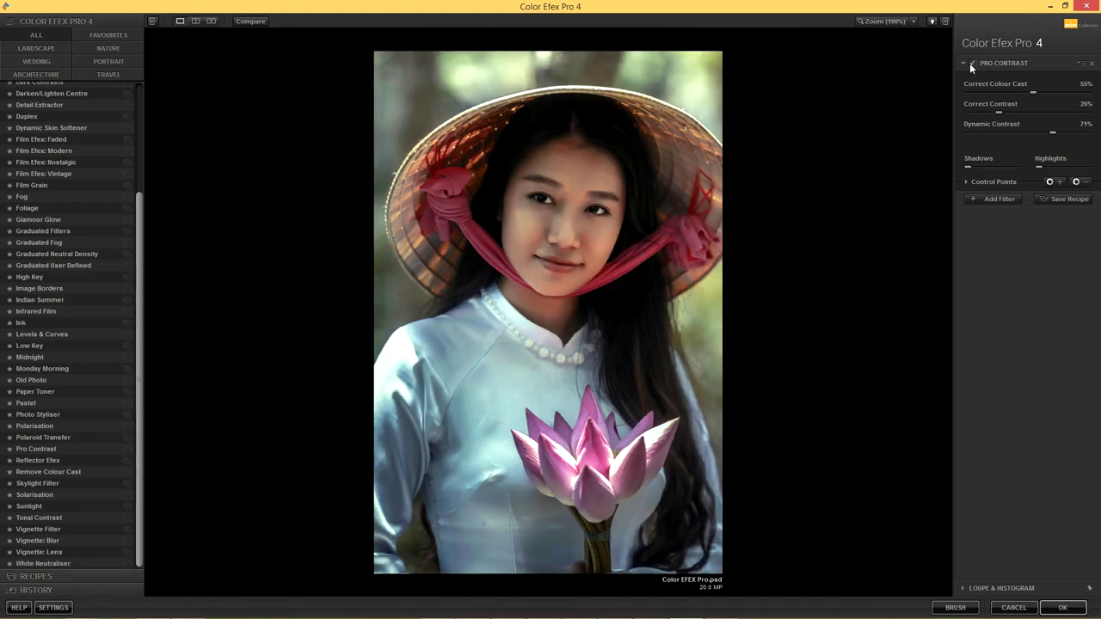
{"action": "left_click", "coordinate": [972, 63]}
{"action": "left_click", "coordinate": [972, 63]}
{"action": "left_click", "coordinate": [972, 62]}
{"action": "left_click", "coordinate": [971, 62]}
Step: Raise the Pro Contrast Highlights to 51% and compare against the original
{"action": "mouse_move", "coordinate": [1039, 168]}
{"action": "left_click_drag", "start_coordinate": [1038, 169], "coordinate": [1065, 180]}
{"action": "left_click_drag", "start_coordinate": [1064, 179], "coordinate": [1063, 179]}
{"action": "left_click", "coordinate": [970, 61]}
{"action": "left_click", "coordinate": [971, 63]}
Step: Add an enabled Darken/Lighten Centre filter below Pro Contrast using shape 2
{"action": "left_click", "coordinate": [999, 200]}
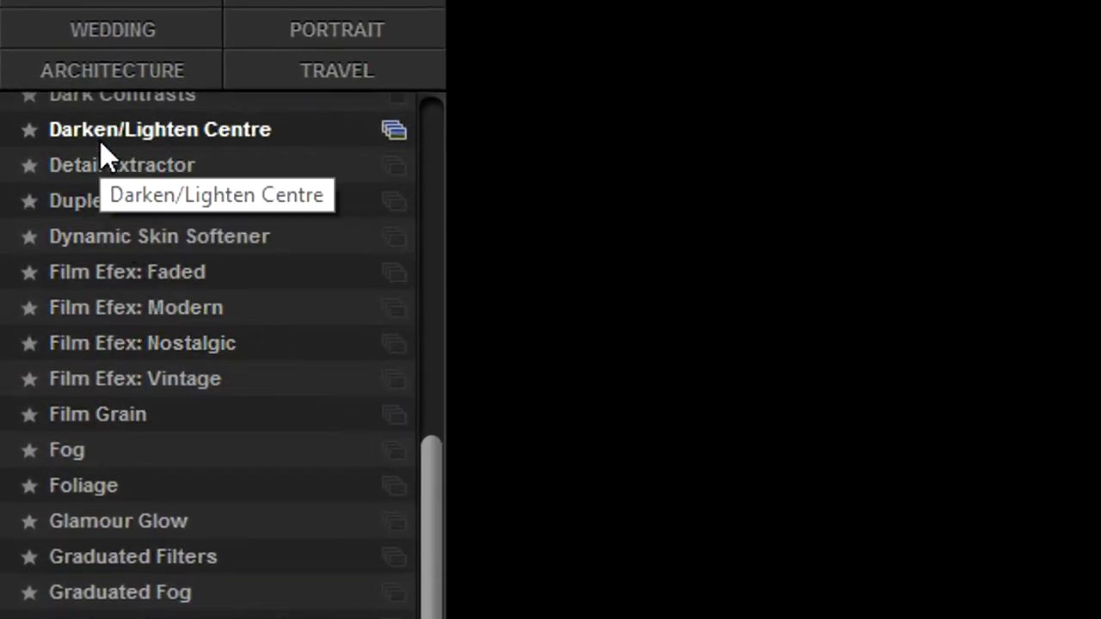
{"action": "left_click", "coordinate": [162, 131]}
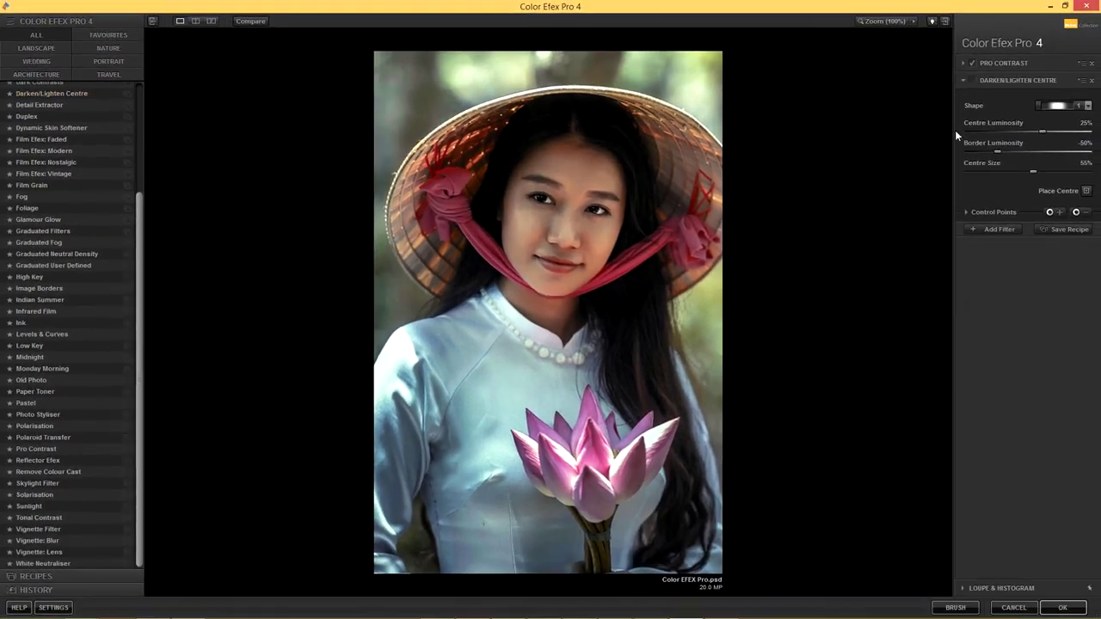
{"action": "left_click", "coordinate": [973, 81]}
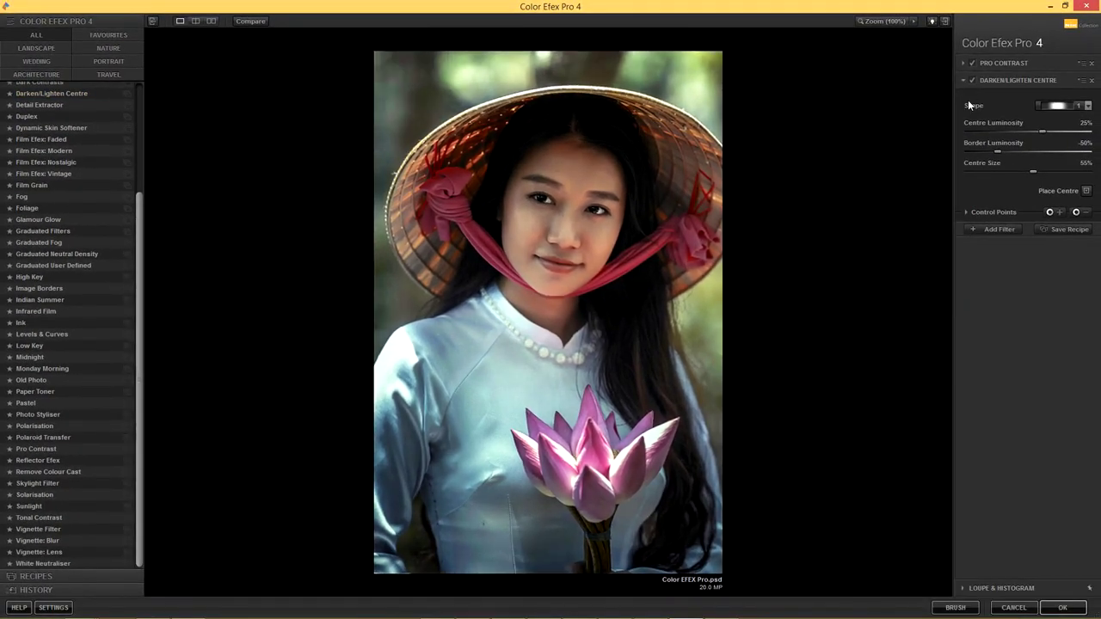
{"action": "left_click", "coordinate": [1065, 108]}
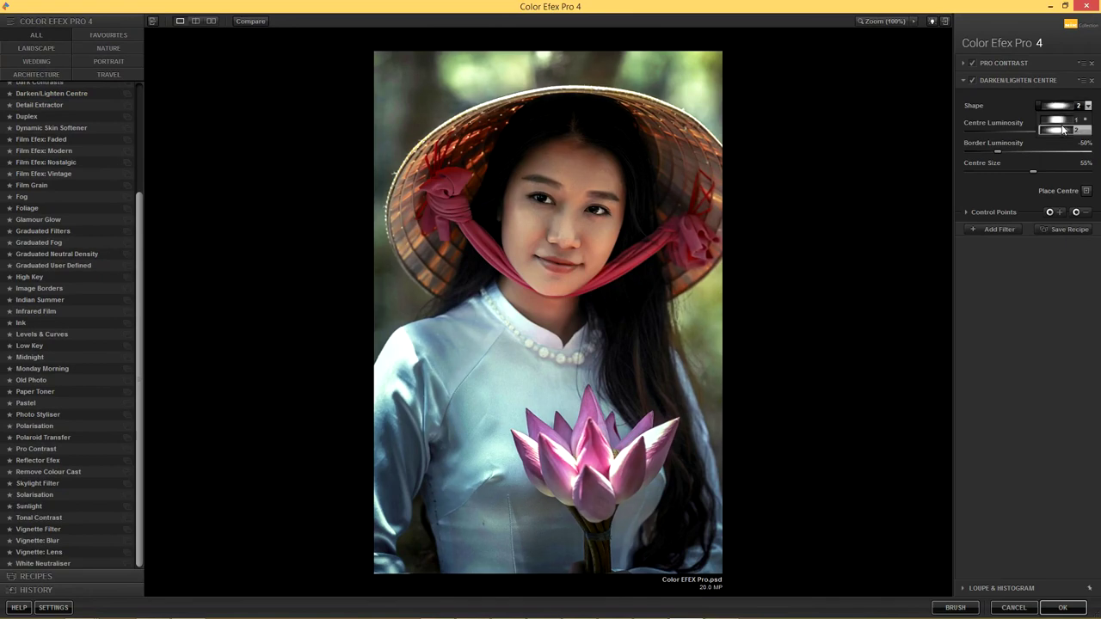
{"action": "left_click", "coordinate": [1064, 129]}
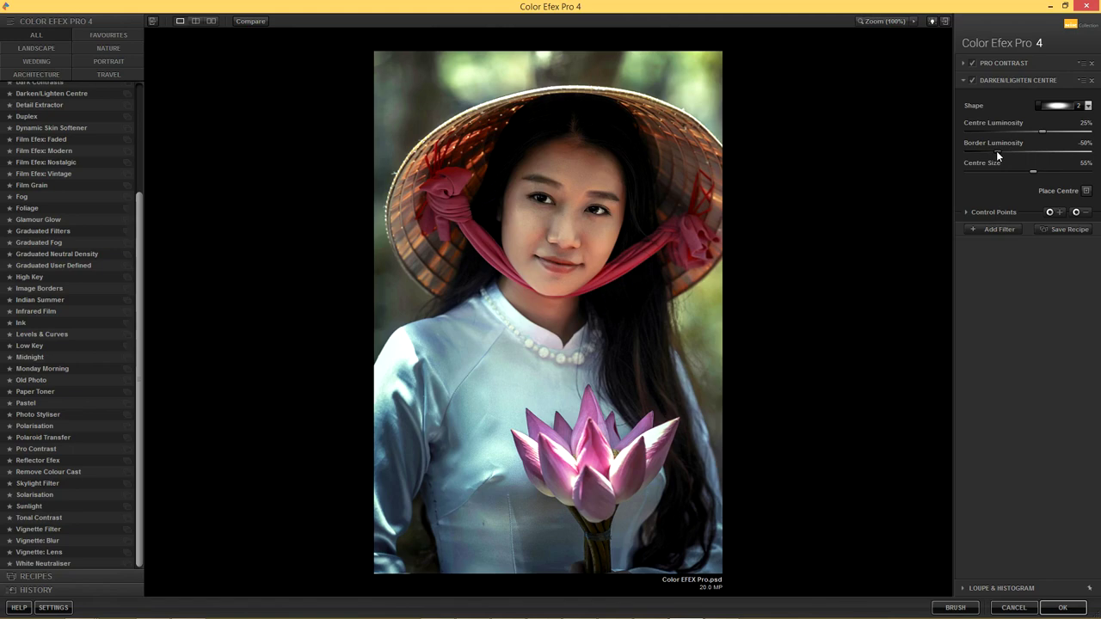
Step: Set border luminosity to -51% and centre size to 76%, centred on the woman's face
{"action": "left_click_drag", "start_coordinate": [1041, 131], "coordinate": [996, 152]}
{"action": "left_click_drag", "start_coordinate": [1030, 171], "coordinate": [1051, 171]}
{"action": "left_click", "coordinate": [1087, 197]}
{"action": "left_click", "coordinate": [551, 286]}
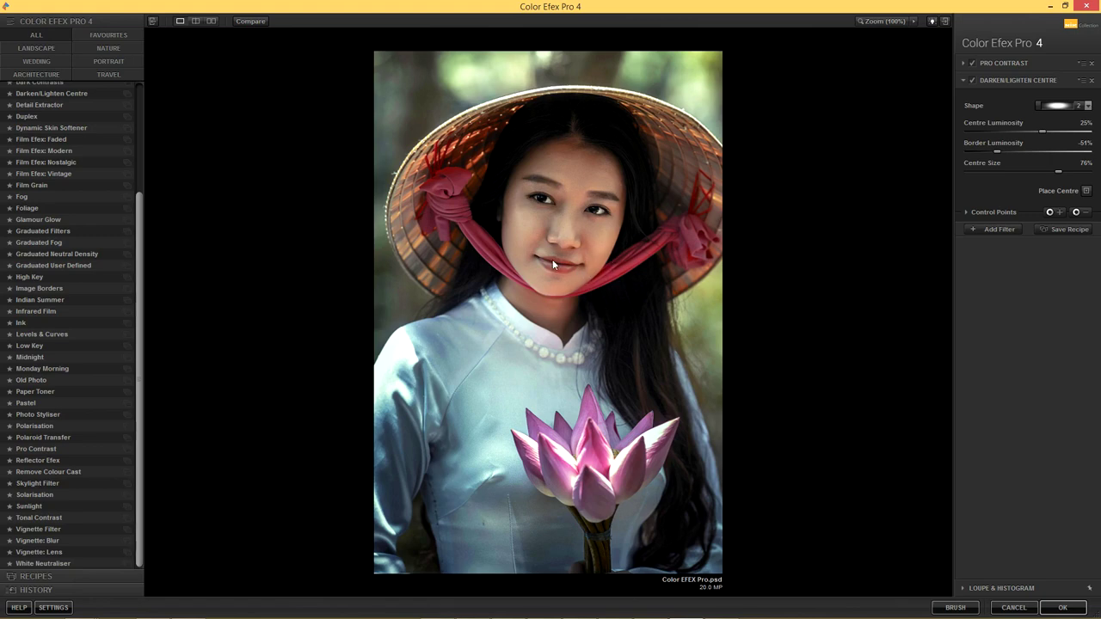
{"action": "left_click", "coordinate": [973, 80]}
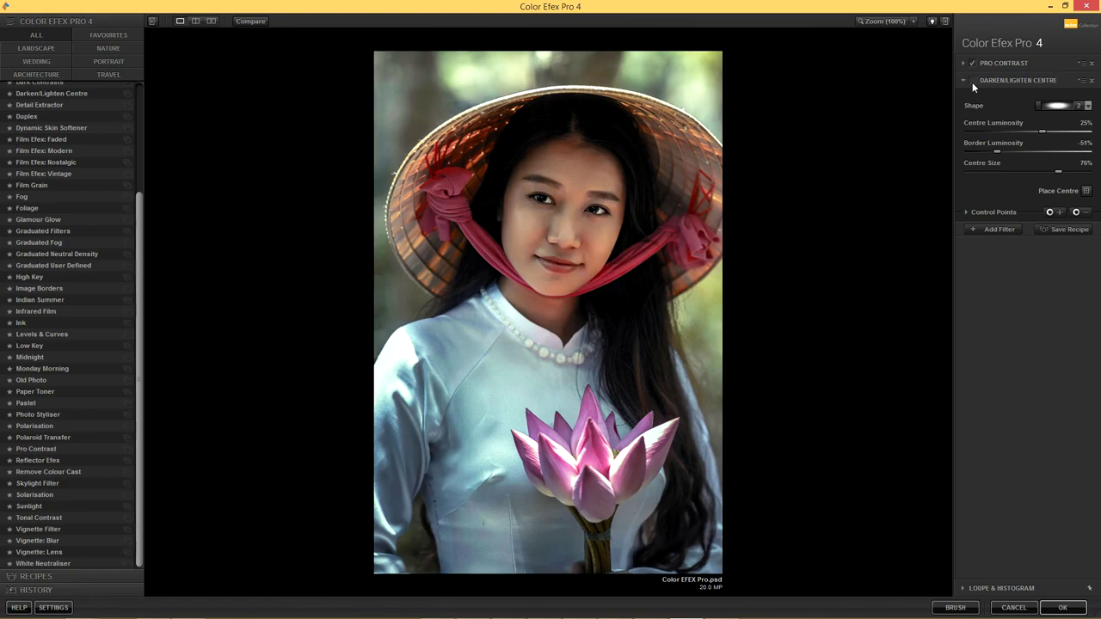
{"action": "left_click", "coordinate": [972, 81]}
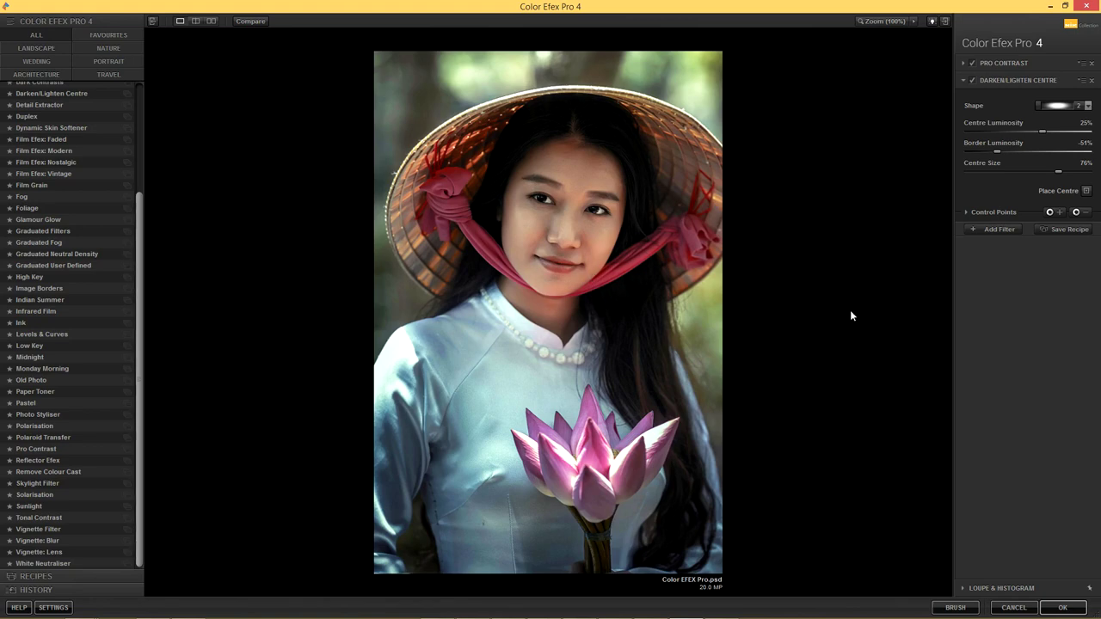
Step: Save the filter stack as recipe 'name' (name_1) and apply it back to Photoshop
{"action": "left_click", "coordinate": [1070, 230]}
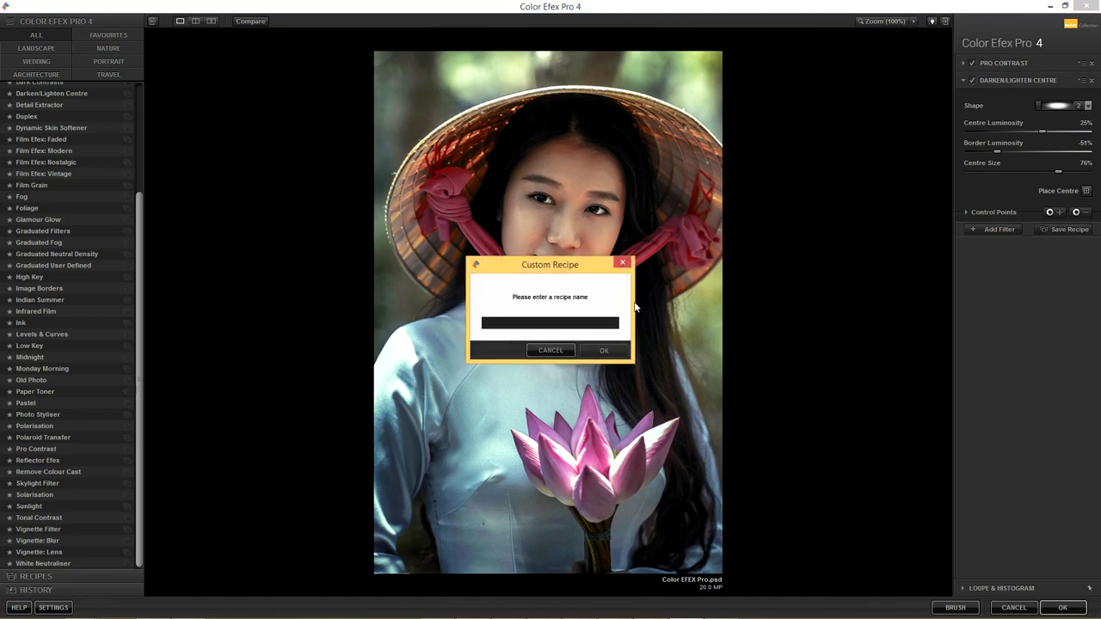
{"action": "type", "text": "name"}
{"action": "key", "text": "Return"}
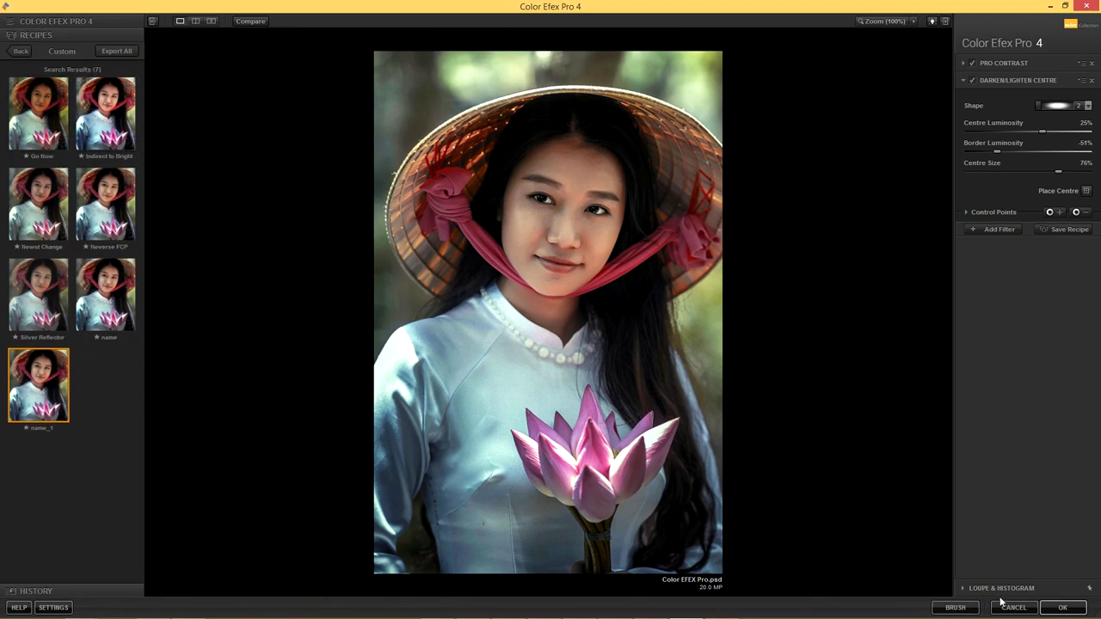
{"action": "left_click", "coordinate": [1049, 610]}
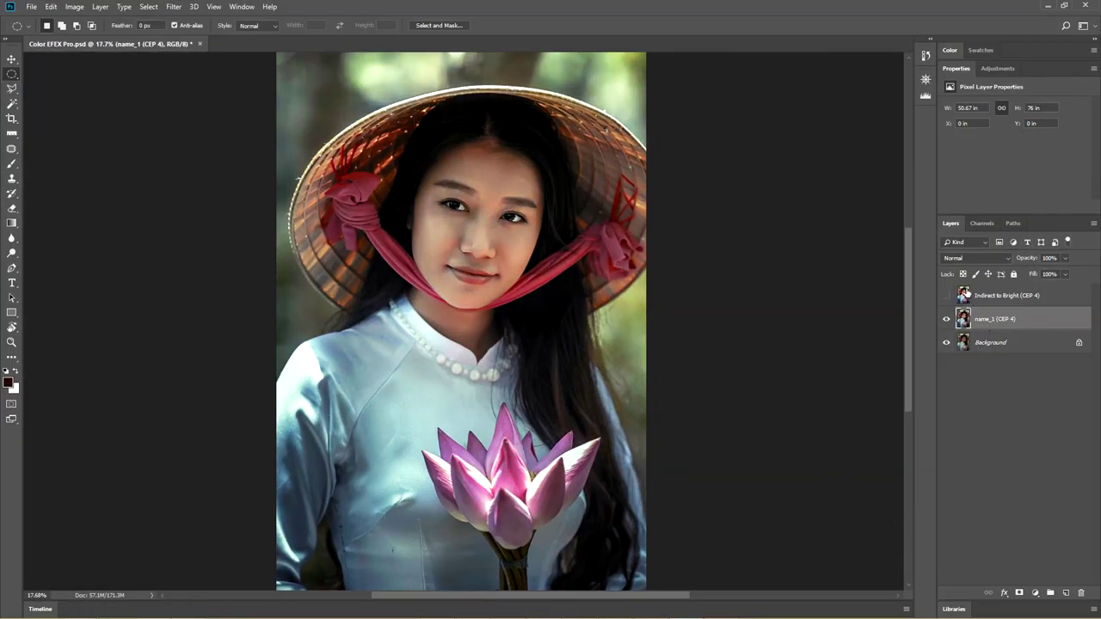
Step: Compare with Indirect to Bright (CEF 4), leave it visible, and hide name_1 (CEF 4)
{"action": "left_click", "coordinate": [945, 296]}
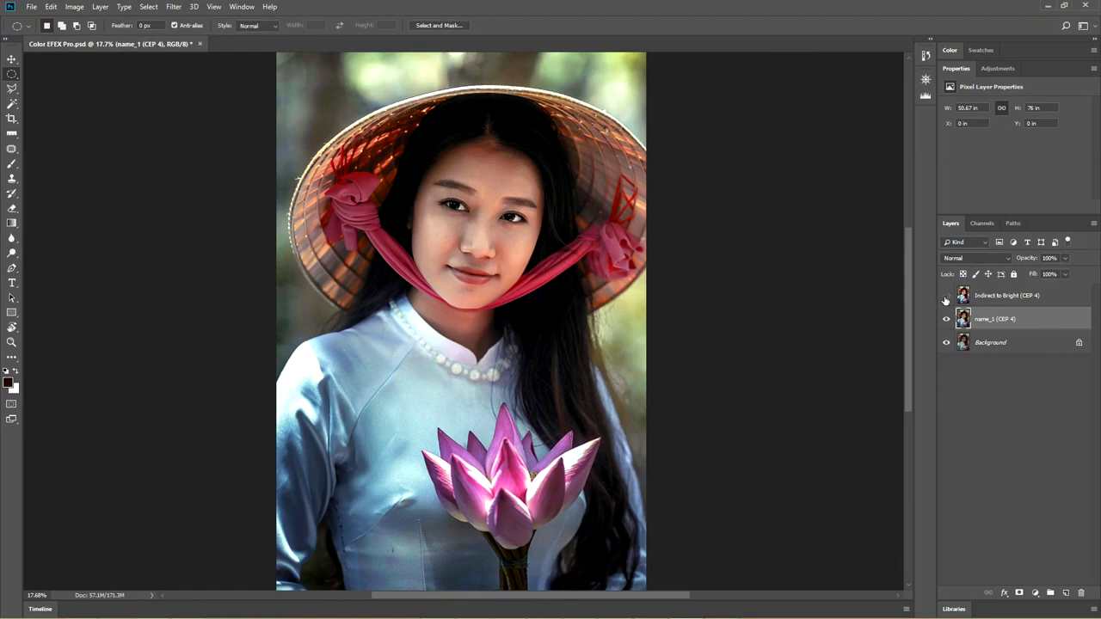
{"action": "left_click", "coordinate": [945, 296]}
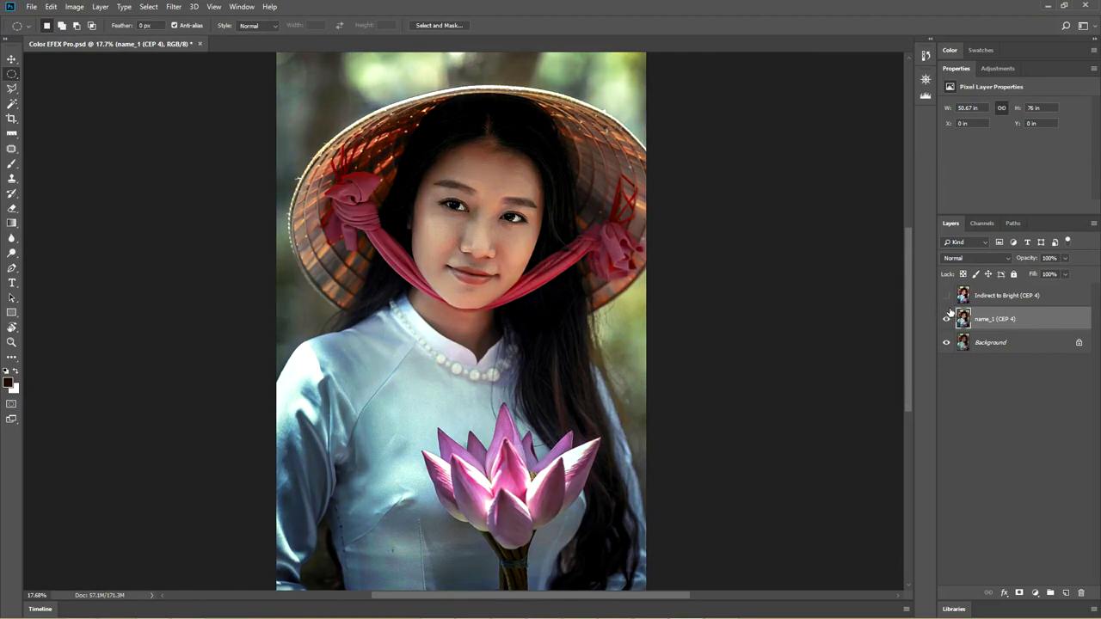
{"action": "left_click", "coordinate": [947, 299]}
{"action": "left_click", "coordinate": [947, 300]}
{"action": "left_click", "coordinate": [946, 299]}
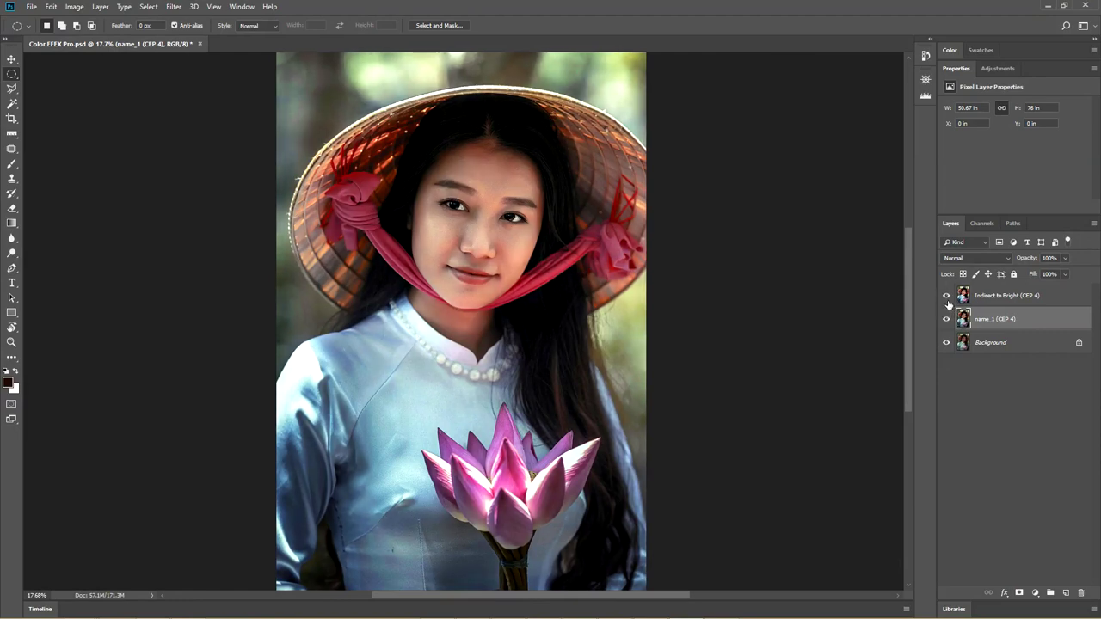
{"action": "left_click", "coordinate": [947, 297]}
{"action": "left_click", "coordinate": [947, 297]}
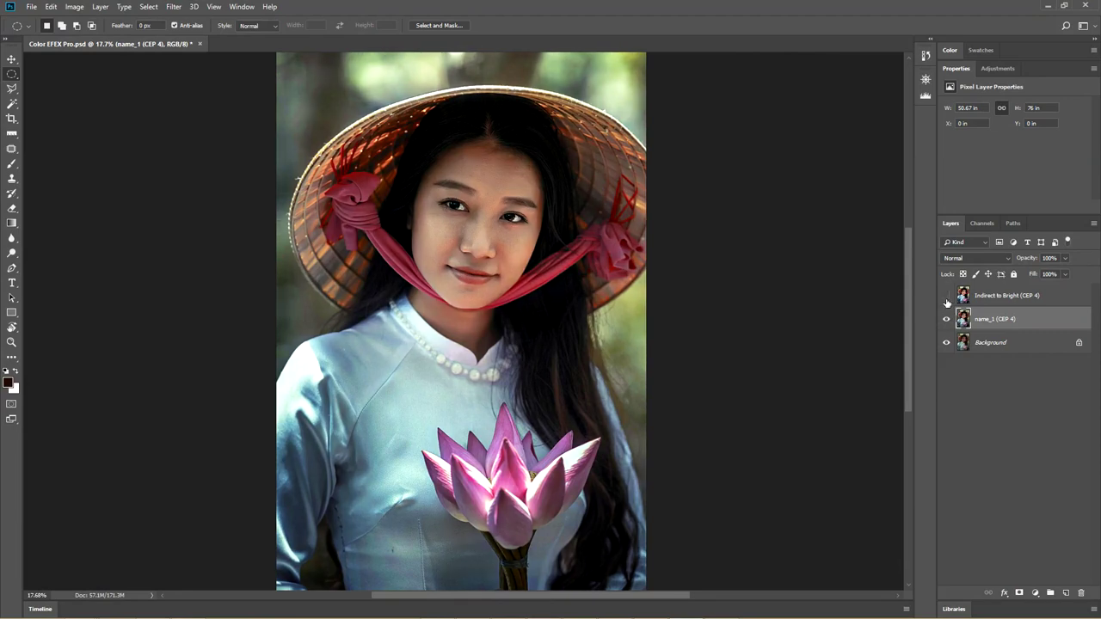
{"action": "left_click", "coordinate": [946, 321]}
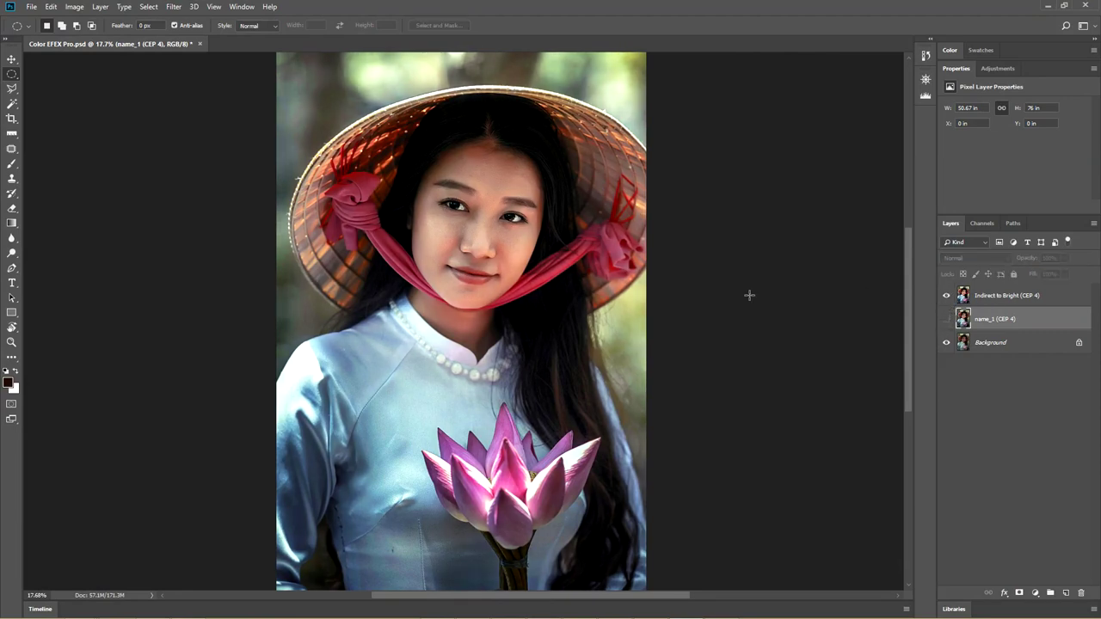